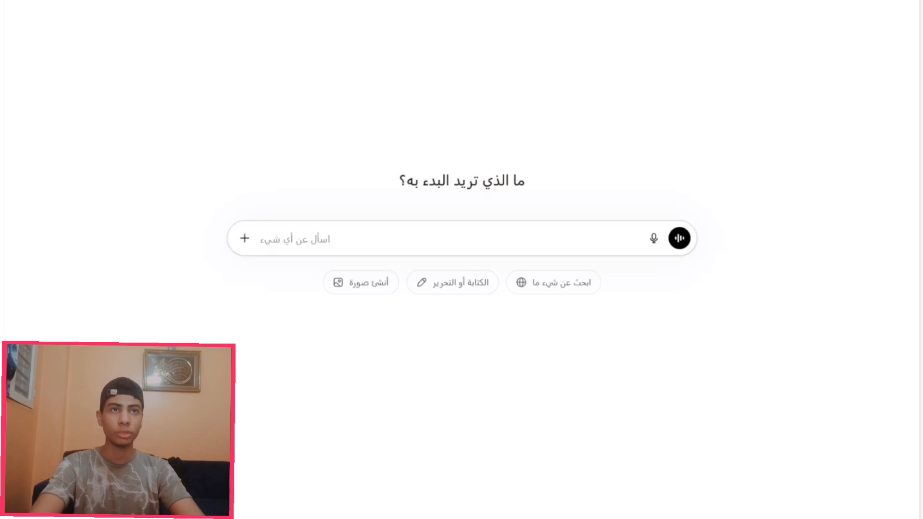
# Begin the prompt with 'انشئ ملف بصيغه html ويكون عباره عن اله حاسبه متطوره جدا 960'
pyautogui.click(509, 251)
pyautogui.click(406, 233)
pyautogui.write('انشئ ملف بصيغه ف')
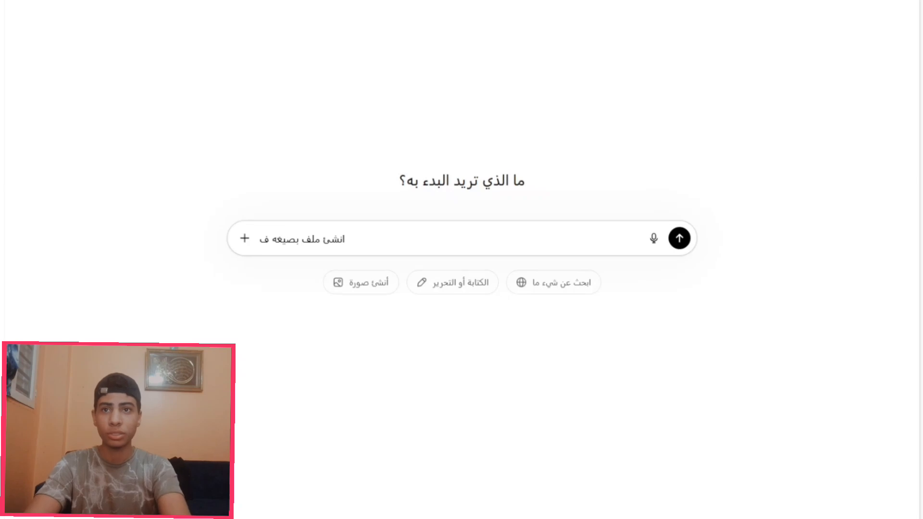
pyautogui.press('BackSpace')
pyautogui.write('ht')
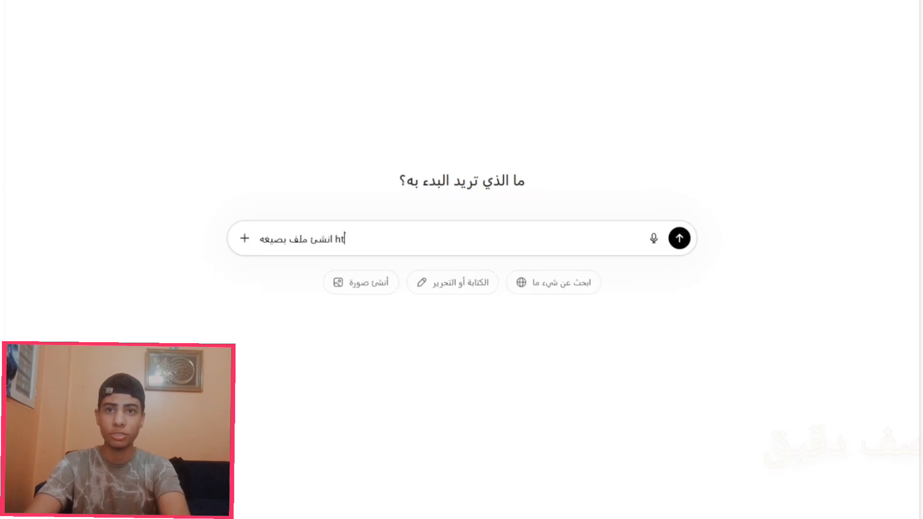
pyautogui.write('ml ويكون عباره ع')
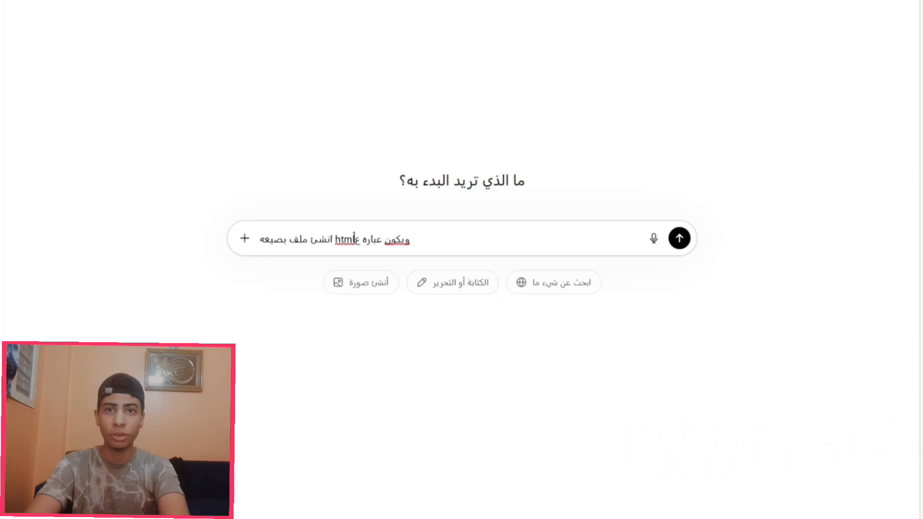
pyautogui.write('ن اله حاسبه متطوره جدا')
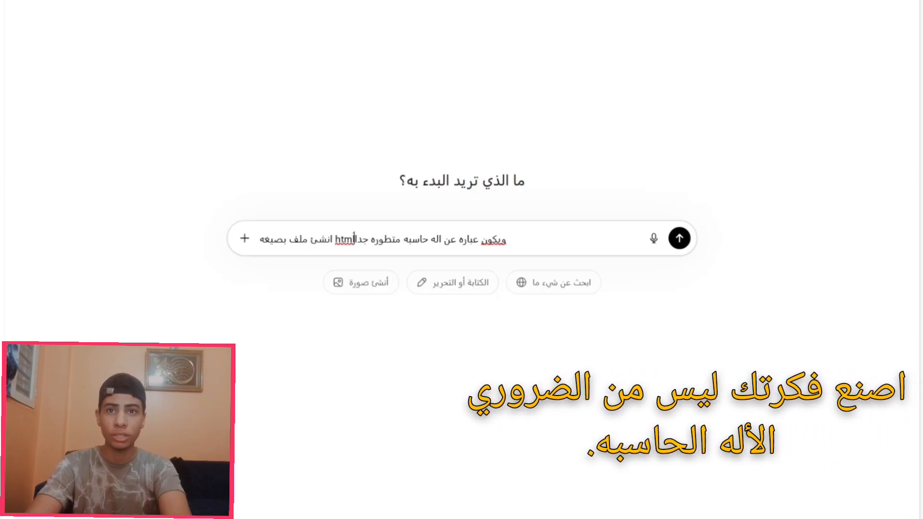
pyautogui.write(' 9')
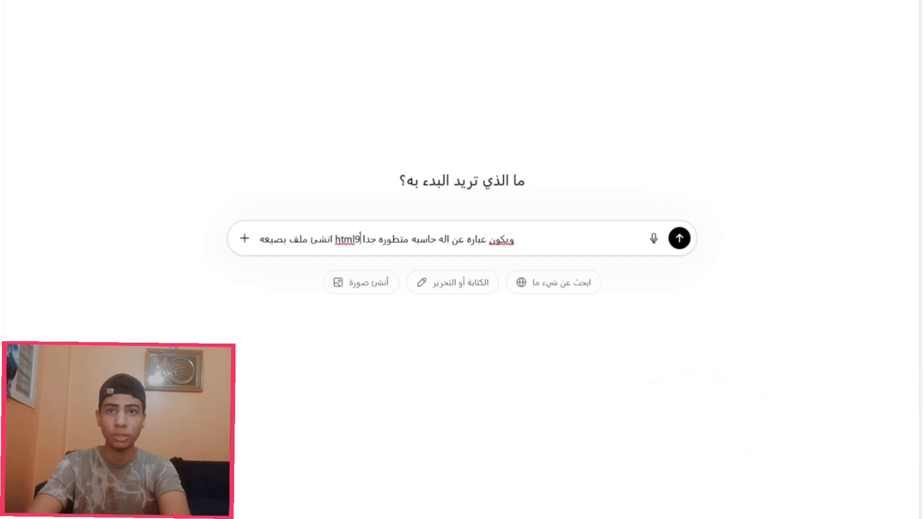
pyautogui.write('60 وت')
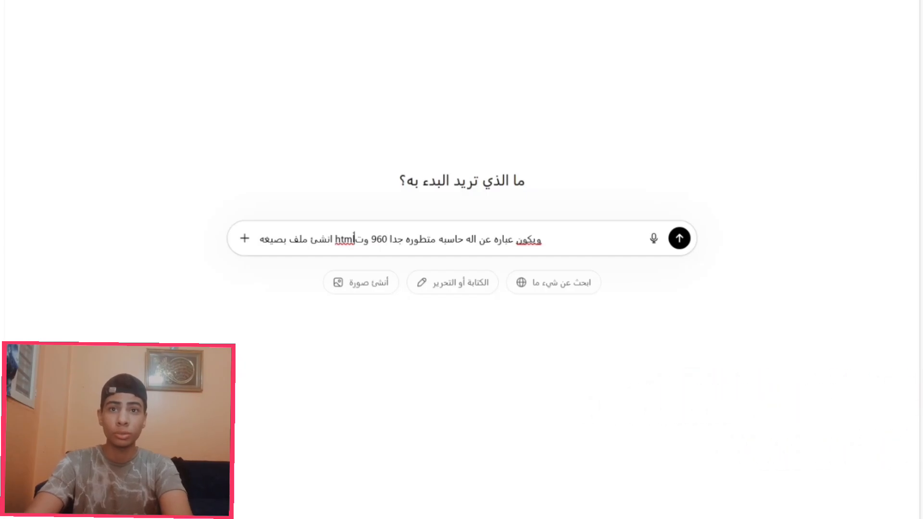
# Complete the prompt with 'وتكون قويه وتفاعليه ومتطوره جدا من حيث الشكل وجيلاتينيه وسريعه جدا ومفيش اي لاج وهات الملف كامل جاهز'
pyautogui.write('كون قويه و')
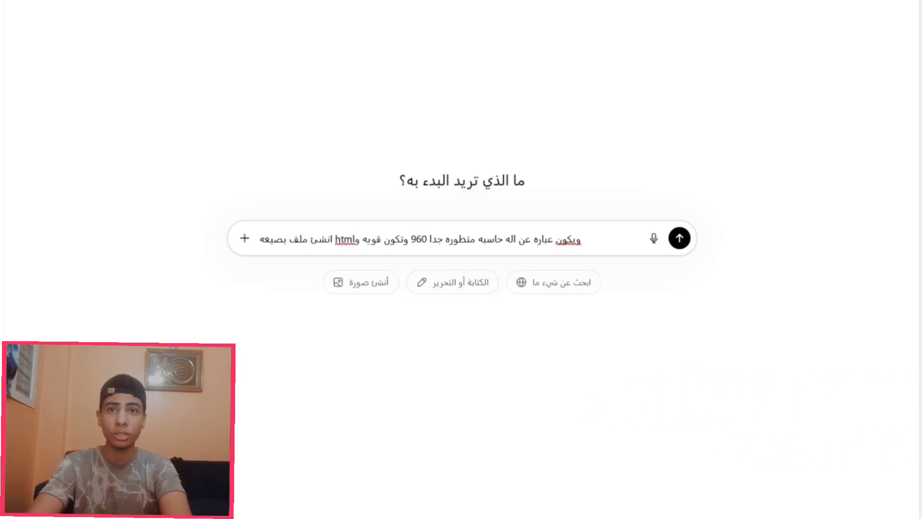
pyautogui.write('تفاعليه ومت')
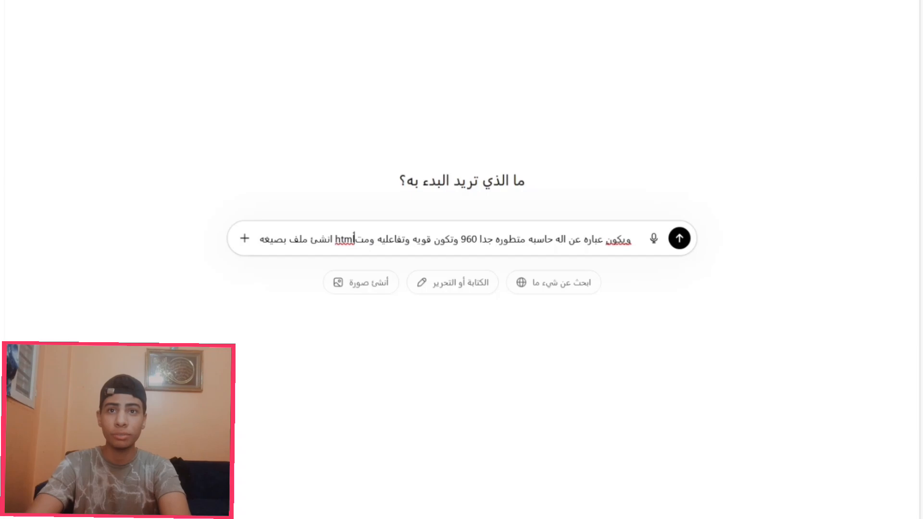
pyautogui.write('طوره جدا من حيث الشكل وجيلاتينيه و')
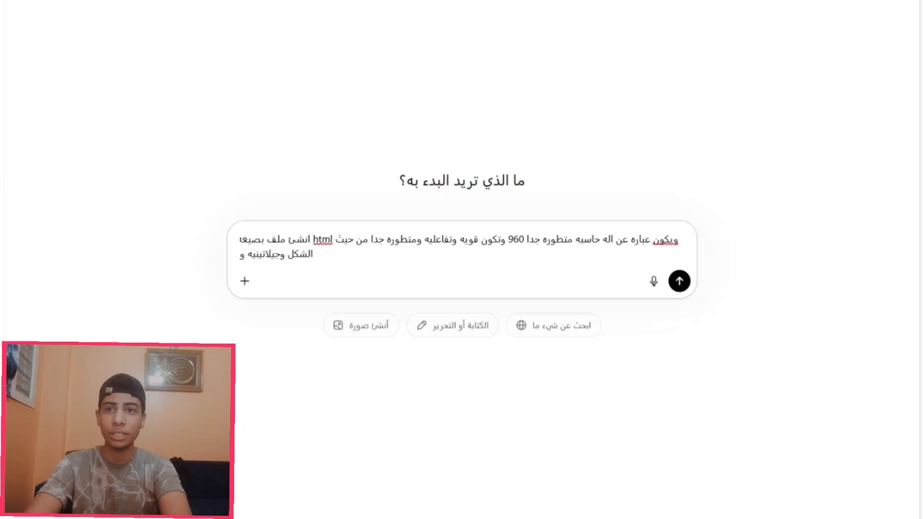
pyautogui.write('ت ال')
pyautogui.press('BackSpace')
pyautogui.press('BackSpace')
pyautogui.press('BackSpace')
pyautogui.press('BackSpace')
pyautogui.press('BackSpace')
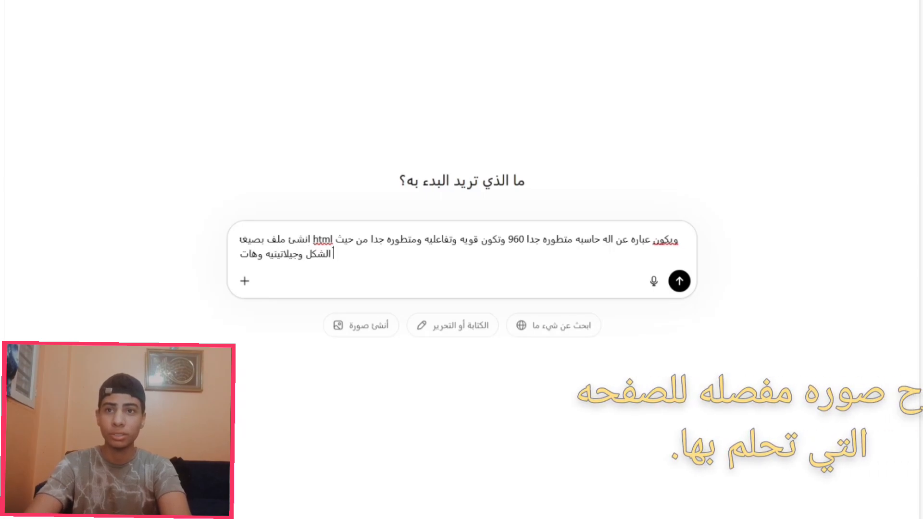
pyautogui.press('BackSpace')
pyautogui.write('سريعه')
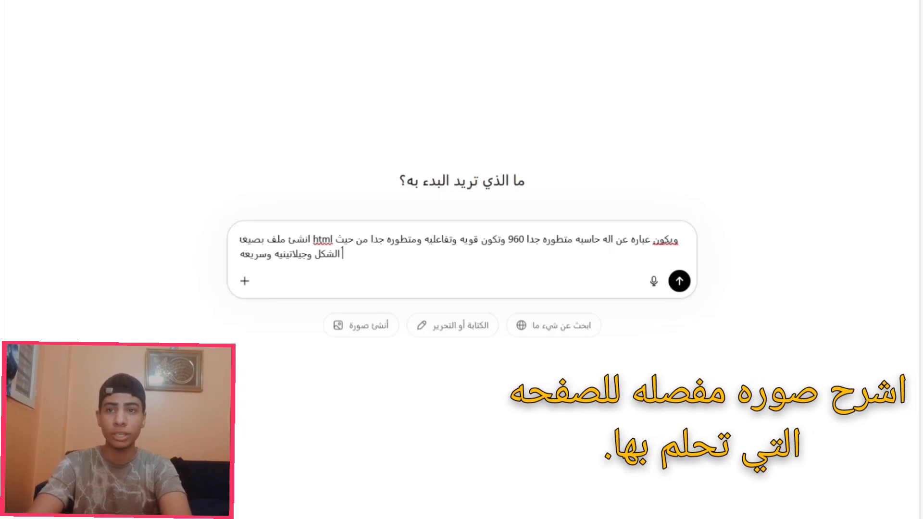
pyautogui.write(' جدا ومفيش')
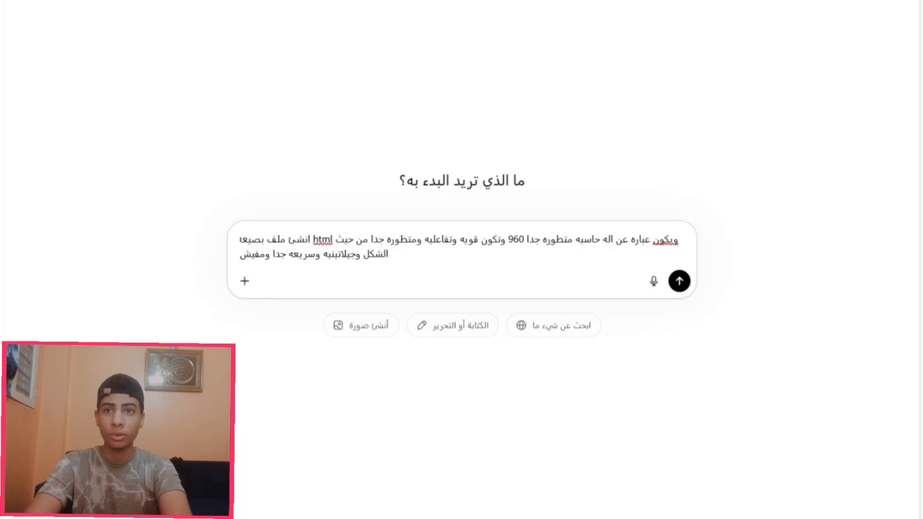
pyautogui.write(' اي لاج وهات الملف كامل')
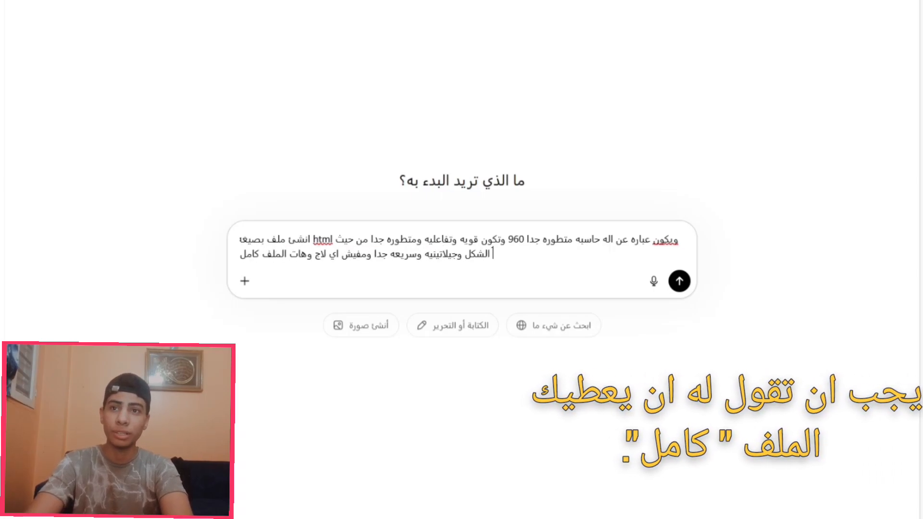
pyautogui.write(' جاهز')
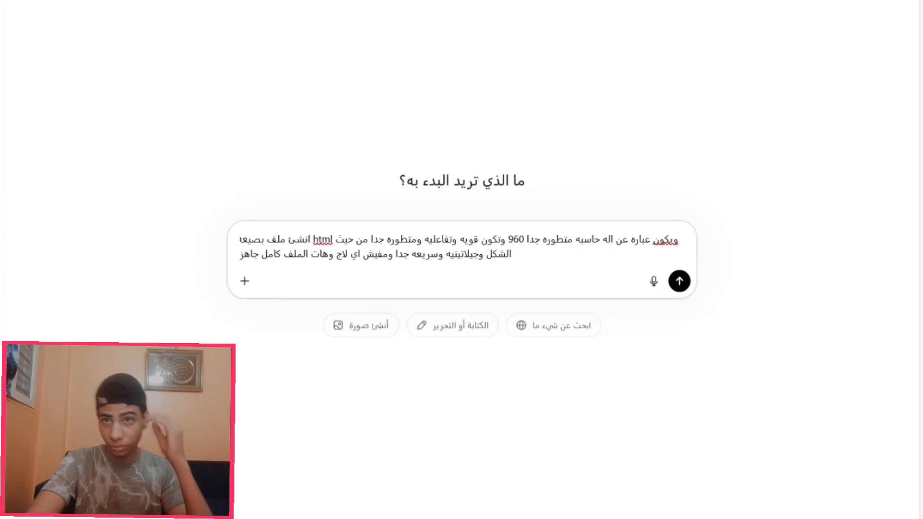
# Enable the thinking mode (فكر) for the calculator prompt and send it
pyautogui.click(245, 281)
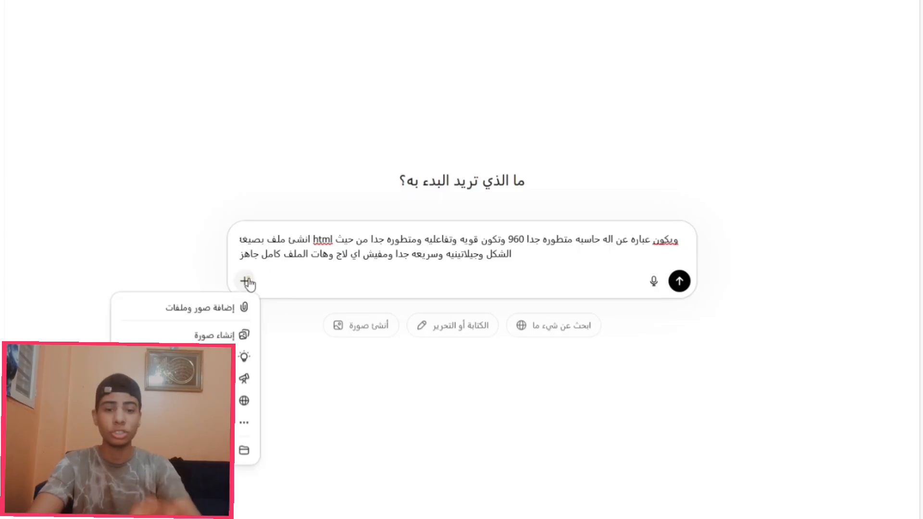
pyautogui.click(240, 358)
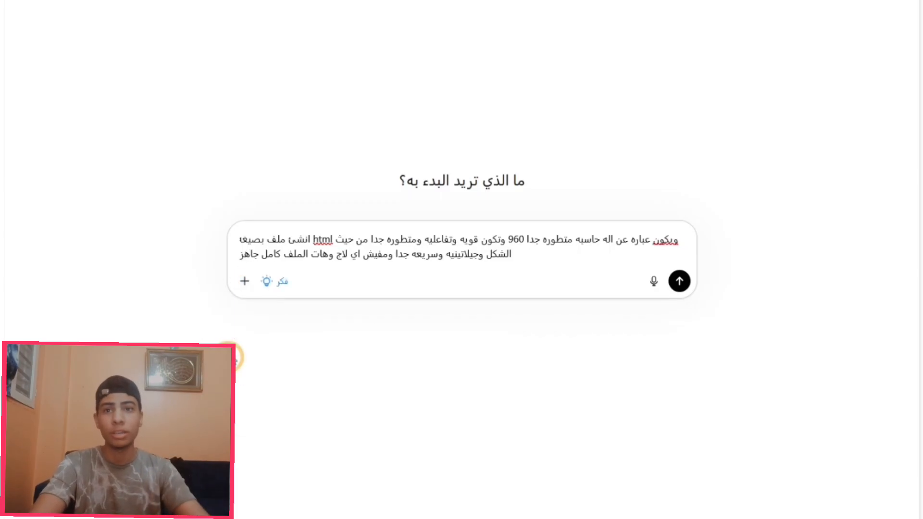
pyautogui.click(679, 281)
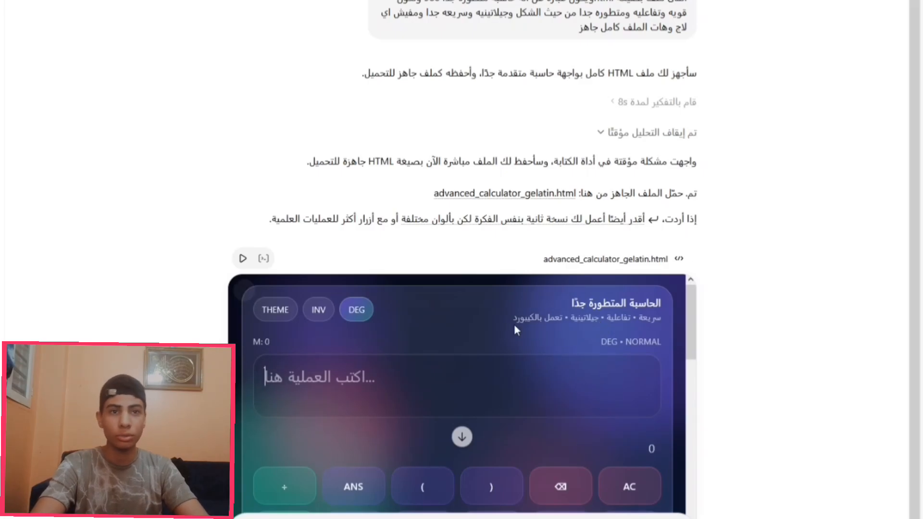
# Download advanced_calculator_gelatin.html to the Desktop and rename the file to index.html
pyautogui.click(554, 194)
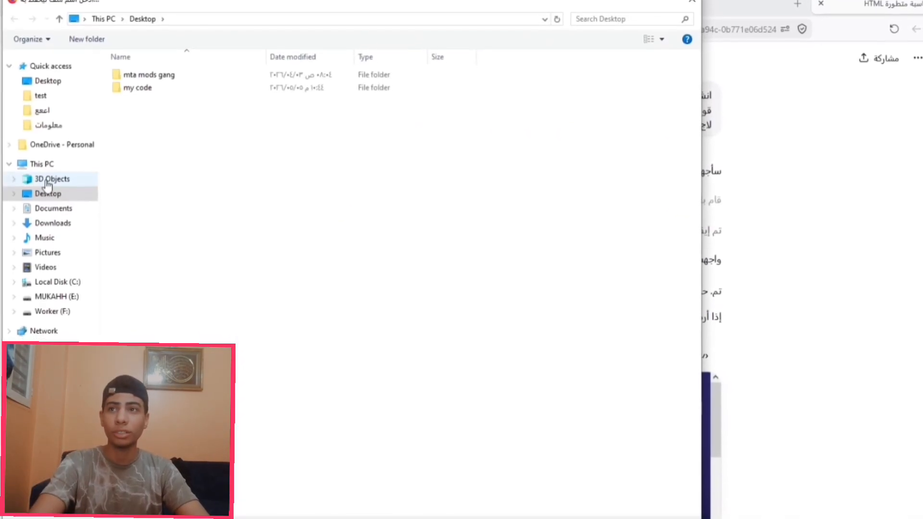
pyautogui.click(48, 81)
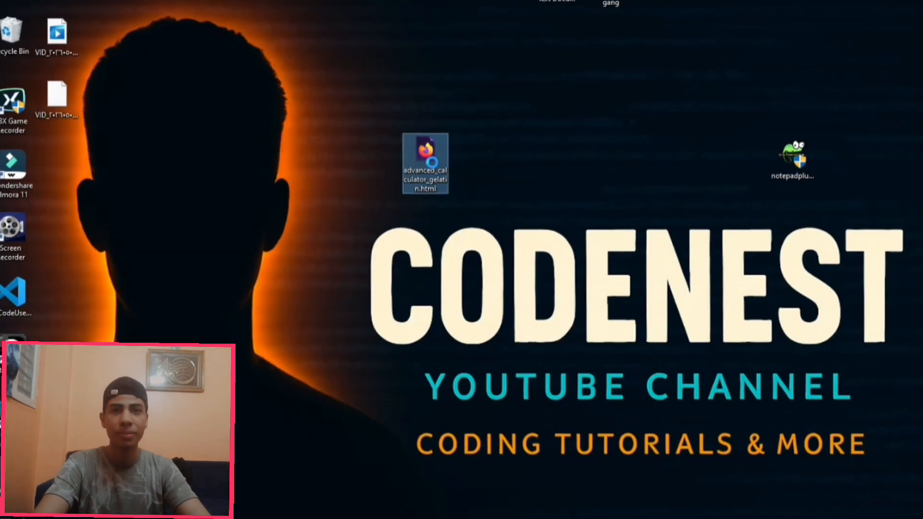
pyautogui.rightClick(428, 163)
pyautogui.click(464, 382)
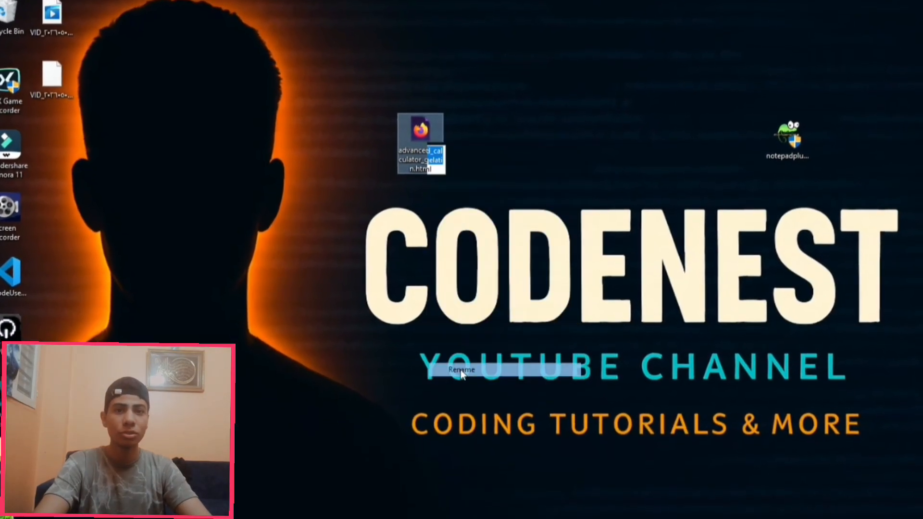
pyautogui.press('BackSpace')
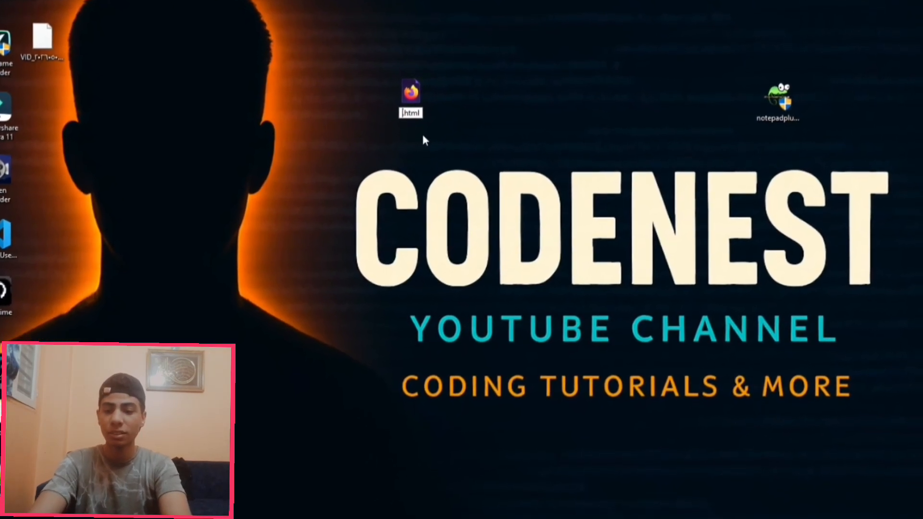
pyautogui.write('index')
pyautogui.click(465, 110)
pyautogui.click(373, 45)
pyautogui.click(486, 129)
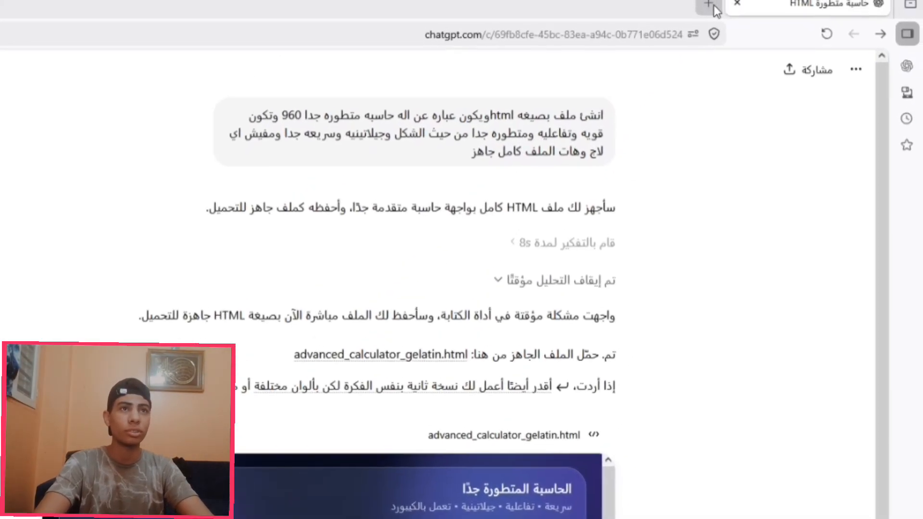
# Open github.com in a new browser tab
pyautogui.click(710, 4)
pyautogui.click(627, 47)
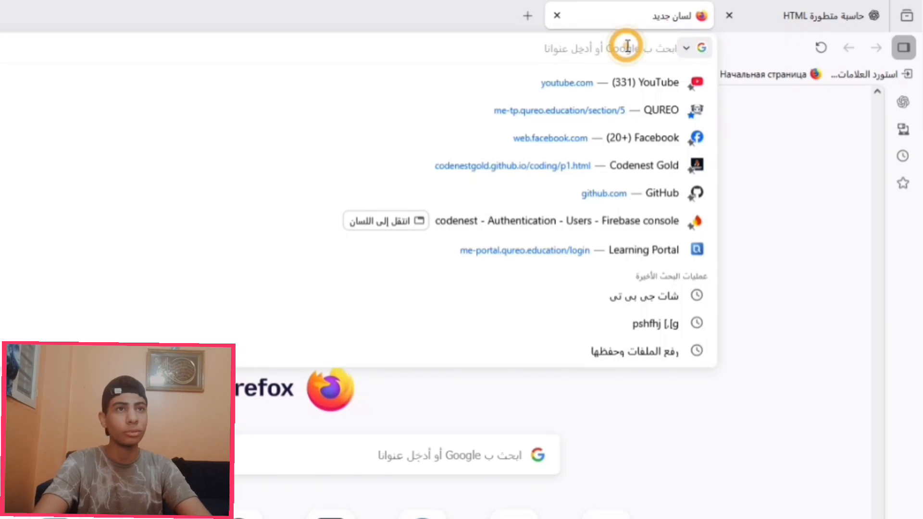
pyautogui.write('git')
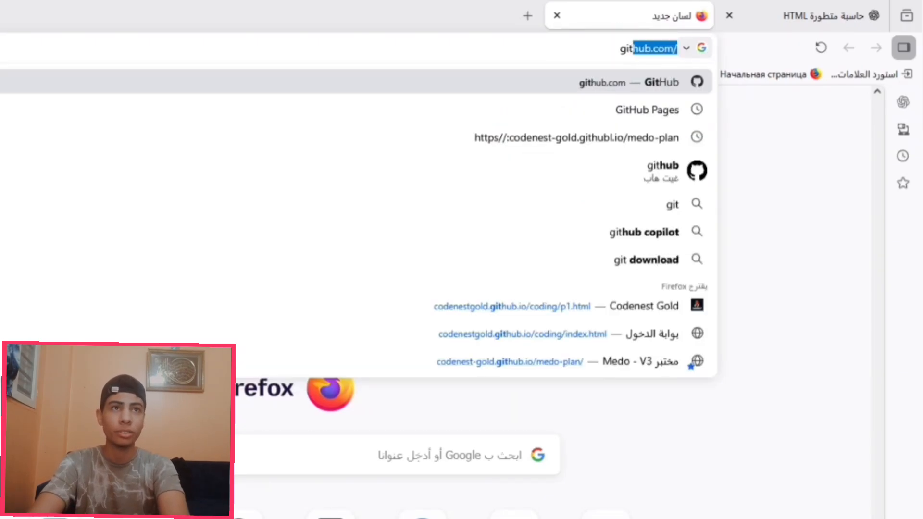
pyautogui.write('hub')
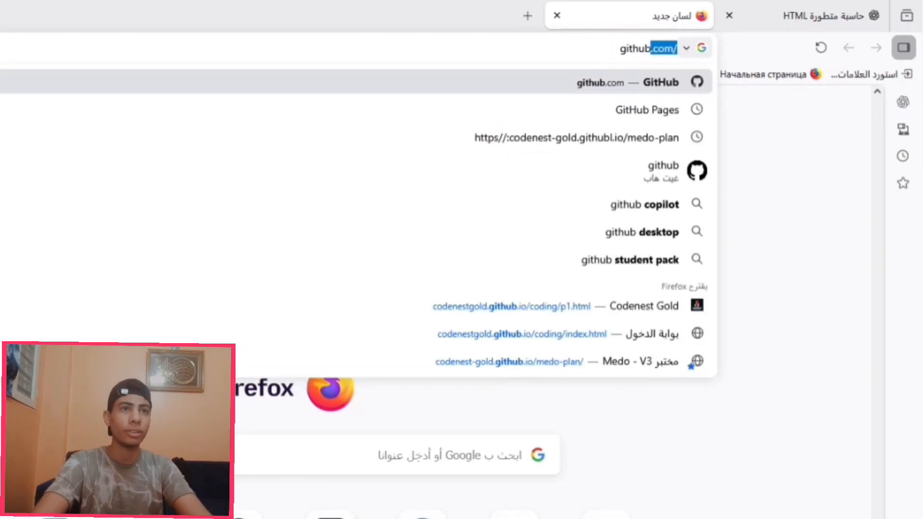
pyautogui.click(607, 85)
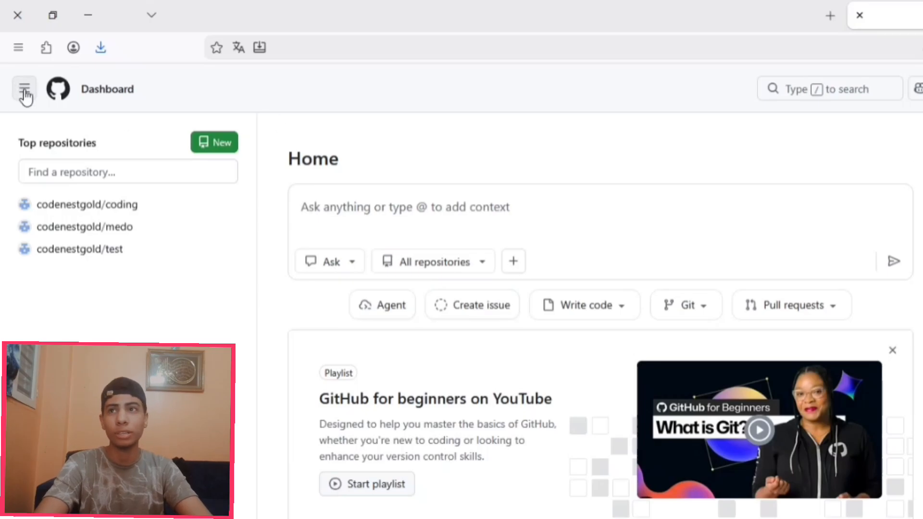
# Create a new public GitHub repository named 'teast' with the default configuration
pyautogui.click(212, 143)
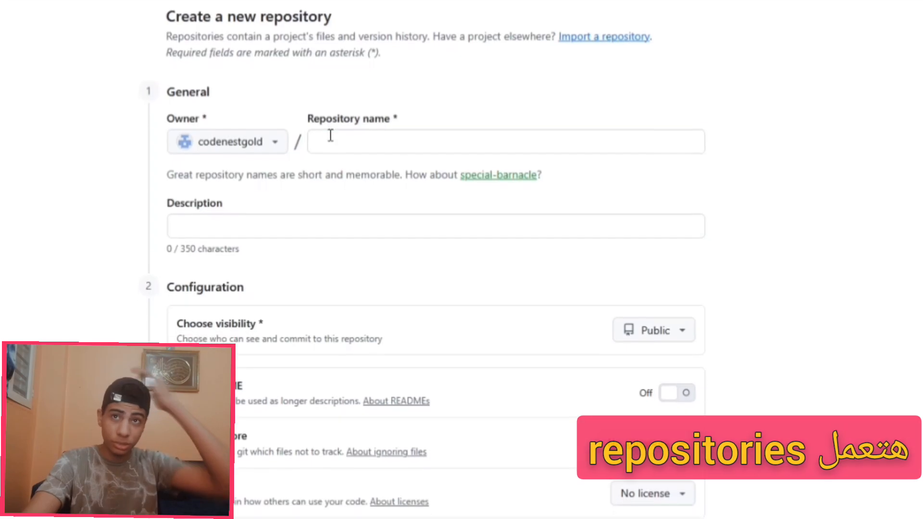
pyautogui.click(330, 156)
pyautogui.write('teast')
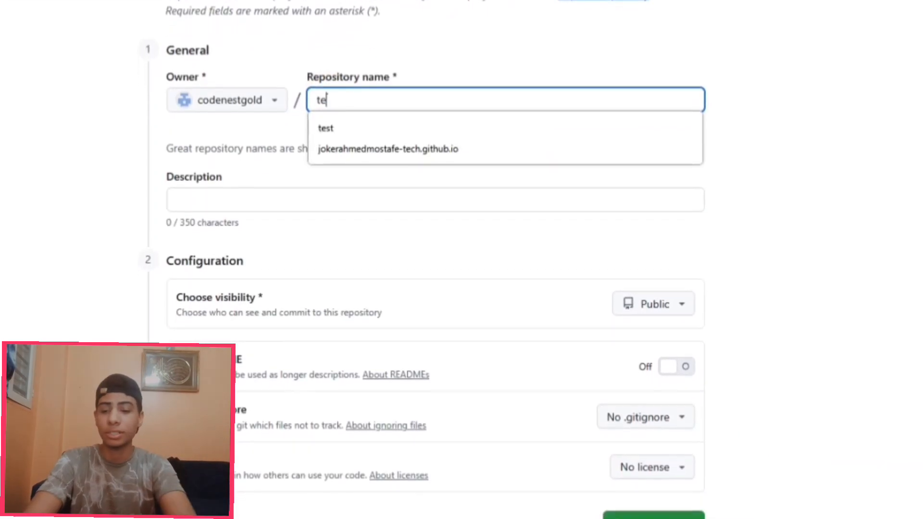
pyautogui.doubleClick(347, 78)
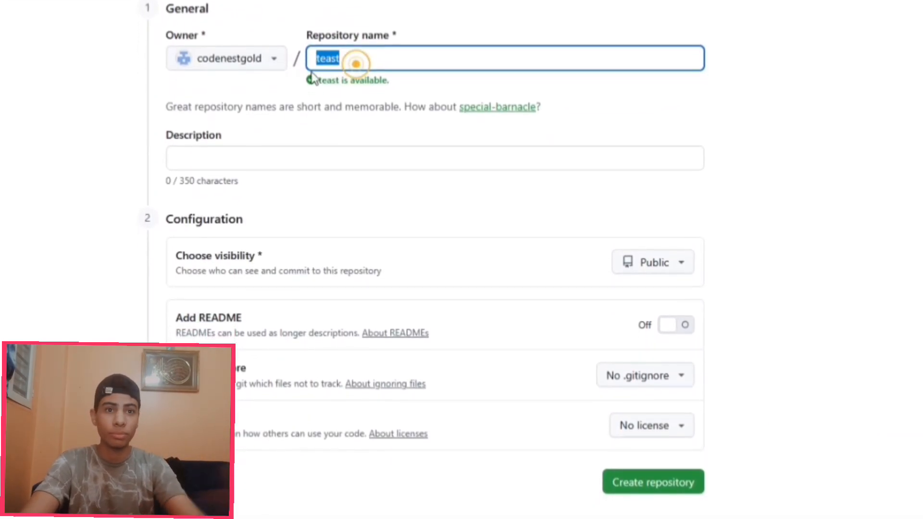
pyautogui.click(437, 105)
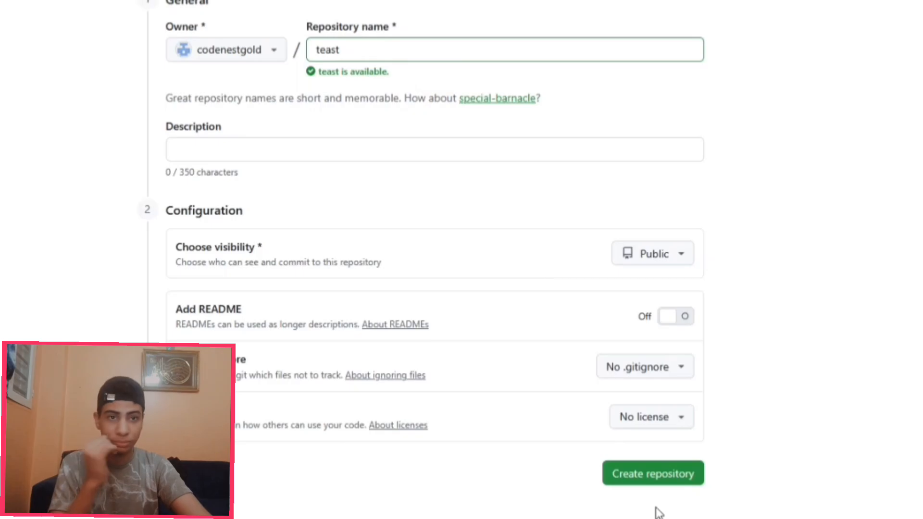
pyautogui.click(677, 478)
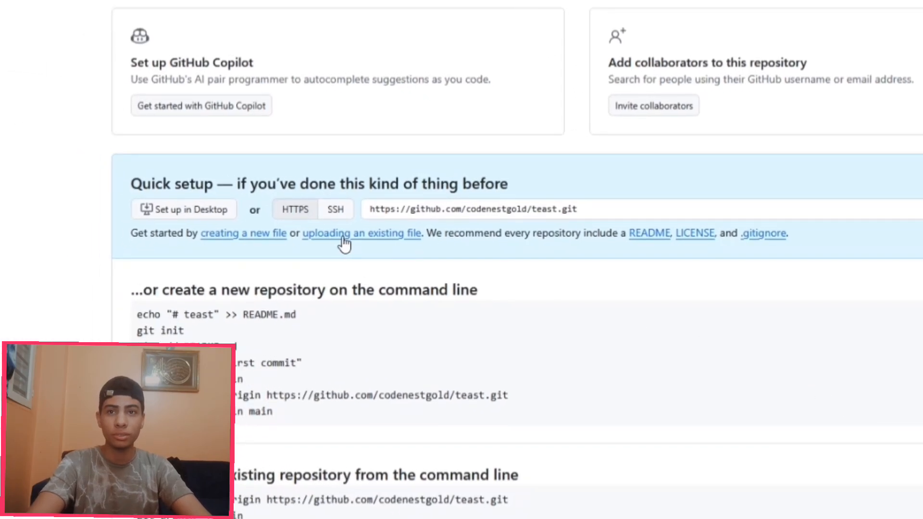
# Upload the existing index.html file from the Desktop to the teast repository's upload page
pyautogui.click(400, 232)
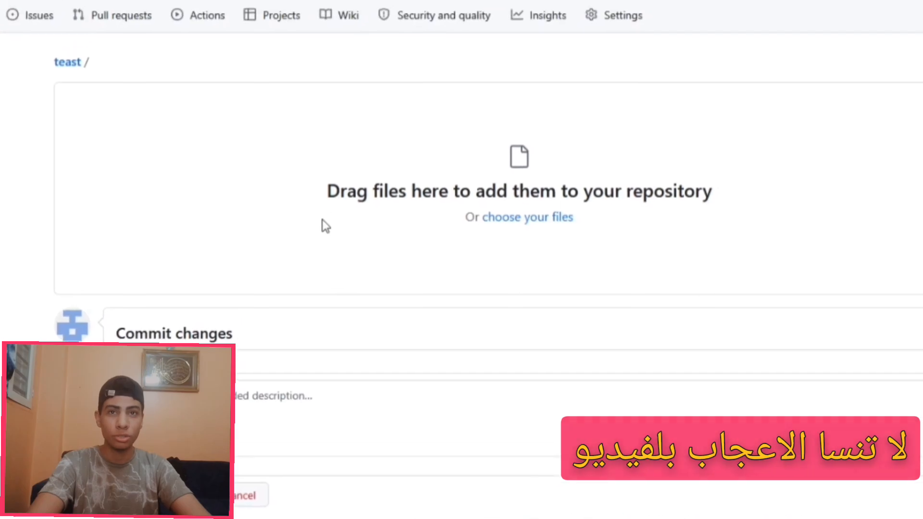
pyautogui.click(324, 195)
pyautogui.click(539, 226)
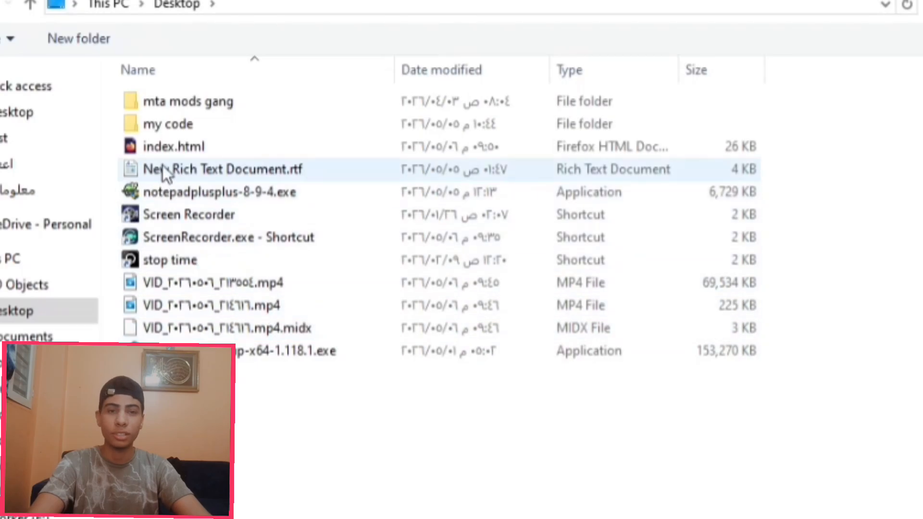
pyautogui.click(137, 146)
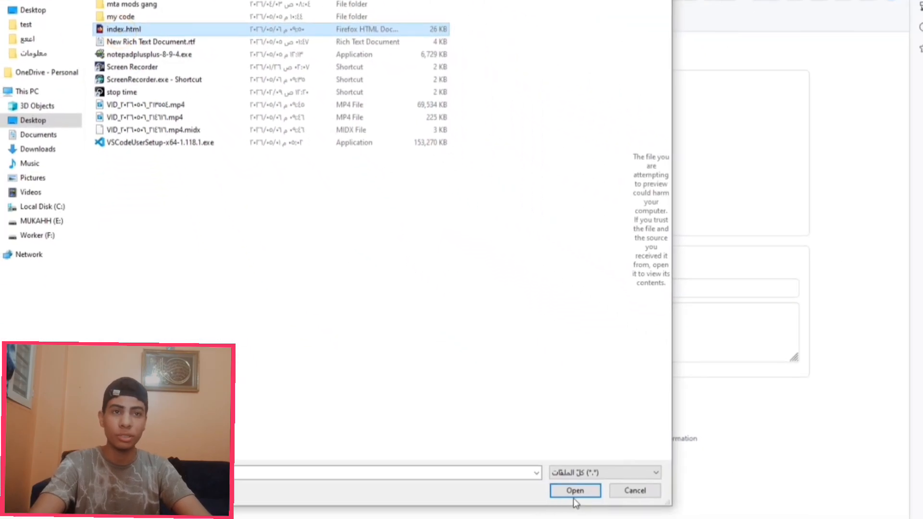
pyautogui.click(574, 495)
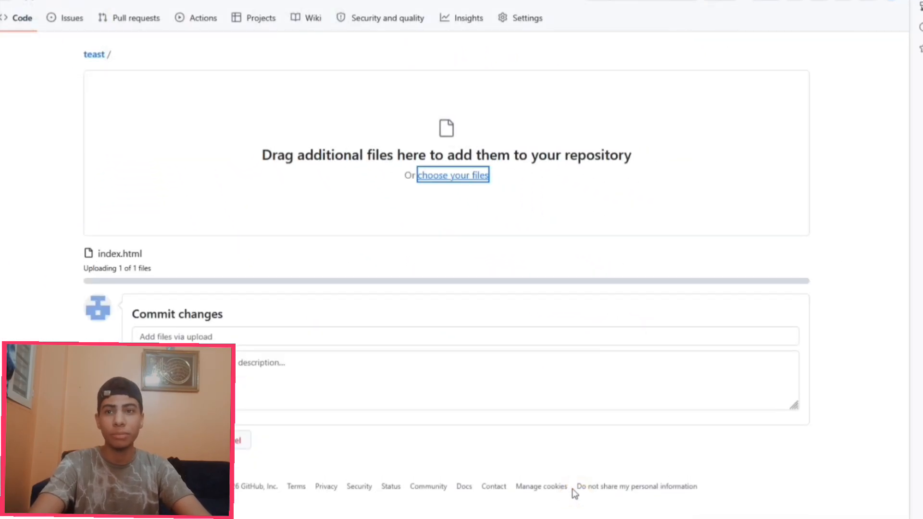
# Commit the uploaded index.html file to the teast repository with the default commit message
pyautogui.moveTo(176, 182); pyautogui.dragTo(73, 188)
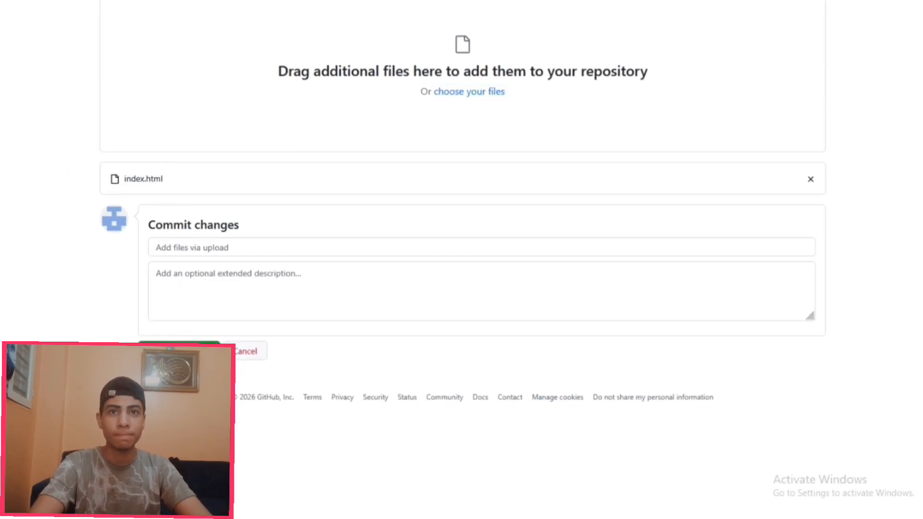
pyautogui.click(179, 351)
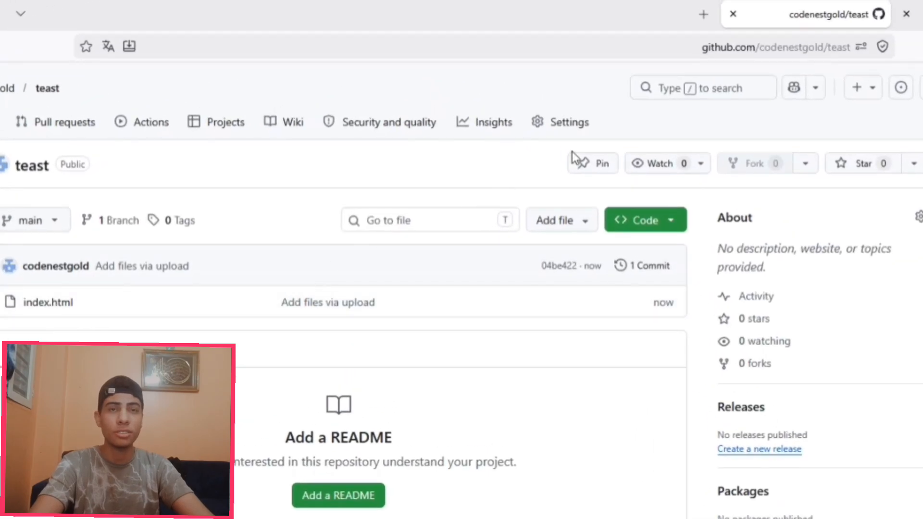
# Enable GitHub Pages in the teast repository's settings, deploying from the main branch's / (root) folder, and save
pyautogui.click(569, 124)
pyautogui.click(389, 182)
pyautogui.scroll(-2, 488, 61)
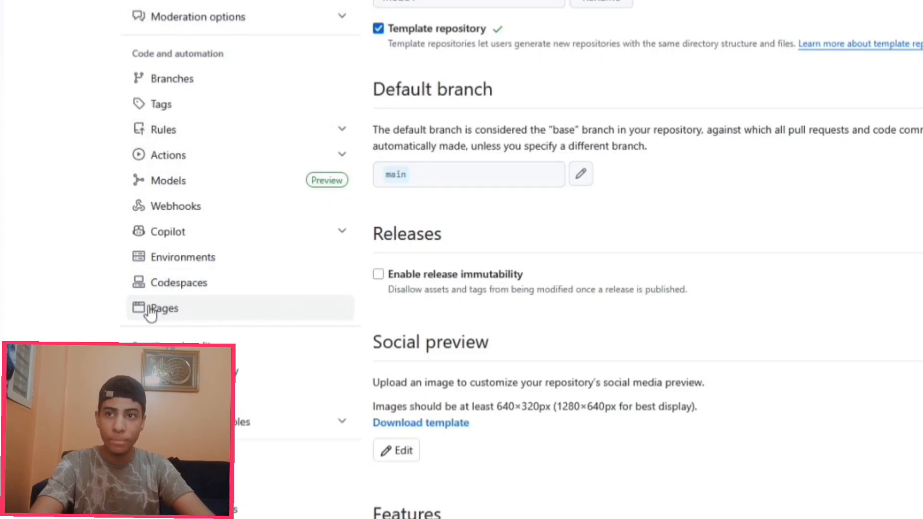
pyautogui.click(176, 318)
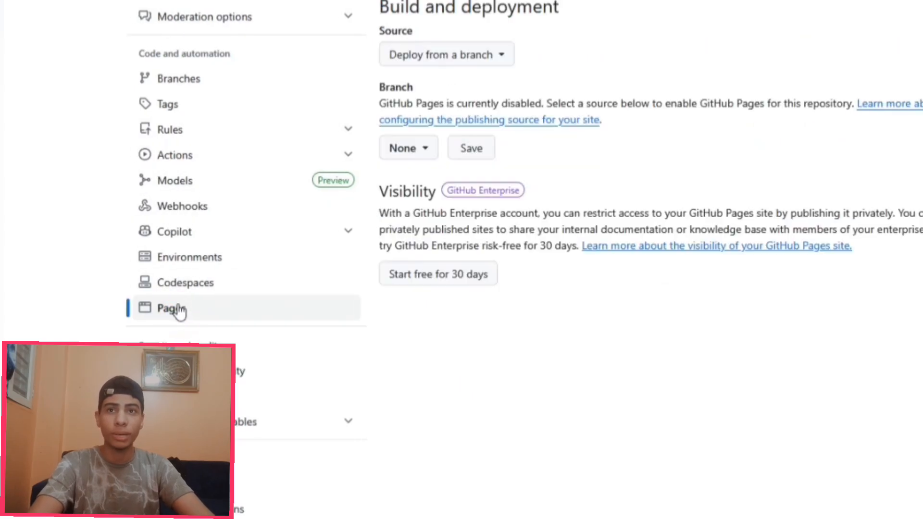
pyautogui.click(351, 273)
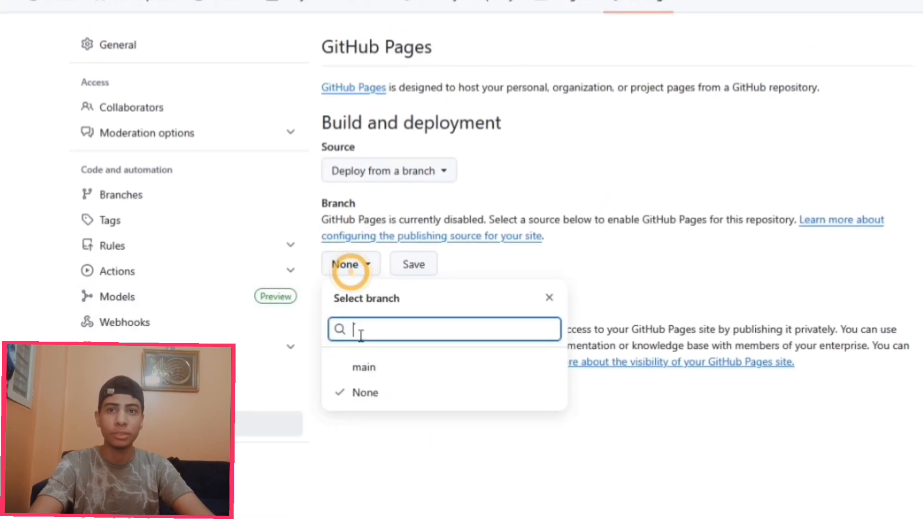
pyautogui.click(368, 370)
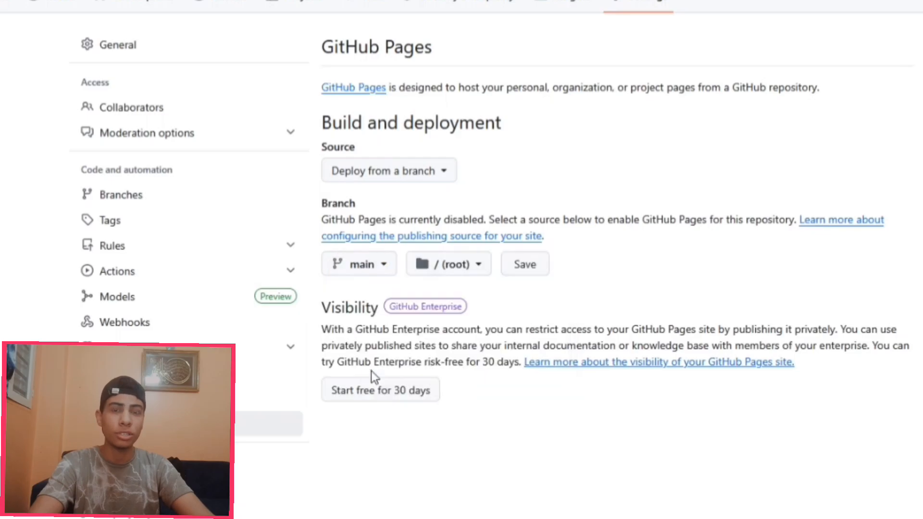
pyautogui.click(523, 265)
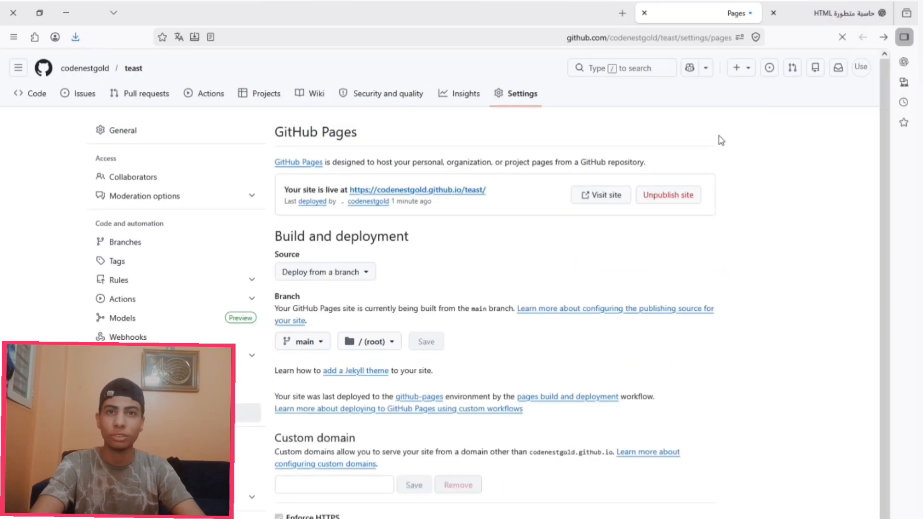
# Open the published GitHub Pages site in a new browser tab and switch to it
pyautogui.rightClick(392, 193)
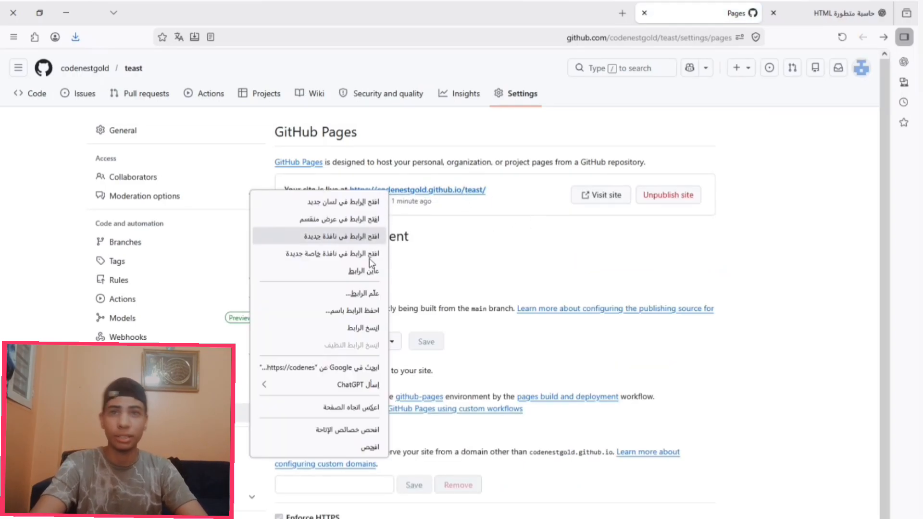
pyautogui.click(326, 204)
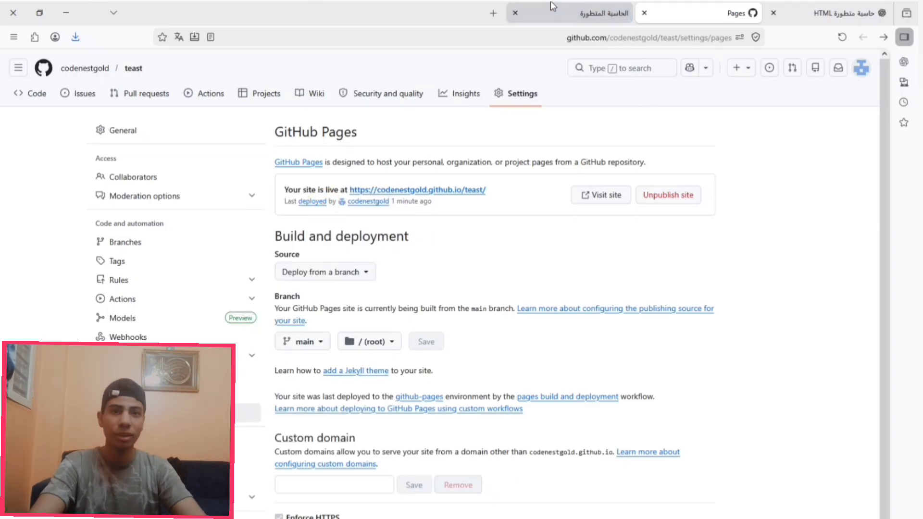
pyautogui.click(549, 1)
# Test the published calculator by calculating 5 × 5
pyautogui.click(674, 434)
pyautogui.click(442, 349)
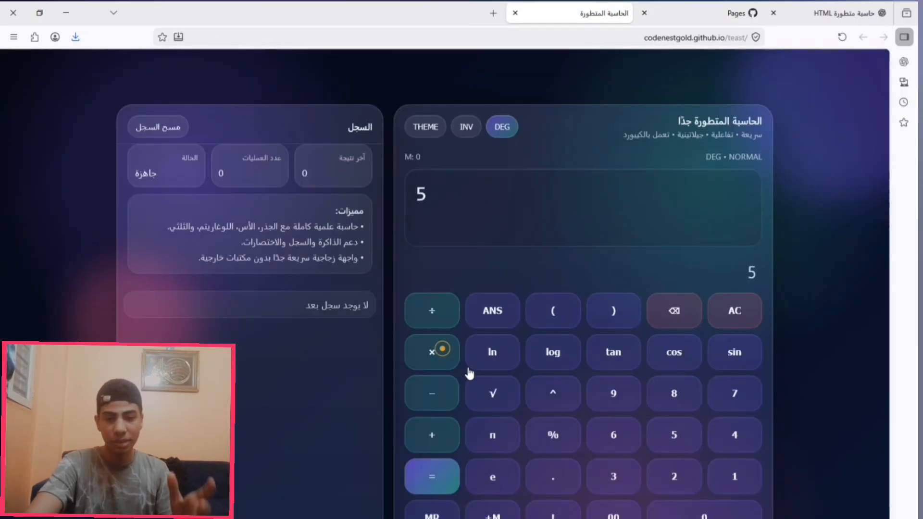
pyautogui.click(672, 435)
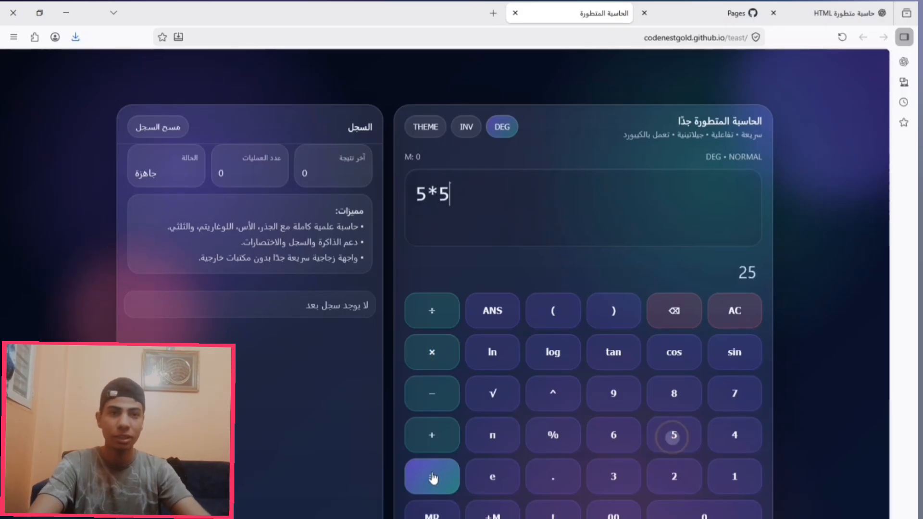
pyautogui.click(432, 475)
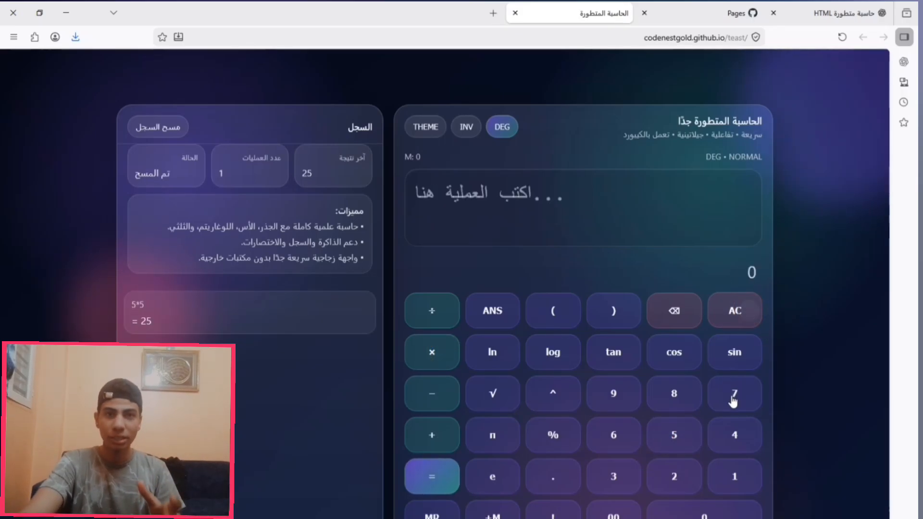
# Clear the calculator display, enter 7*7 and clear the entry again
pyautogui.write('7*')
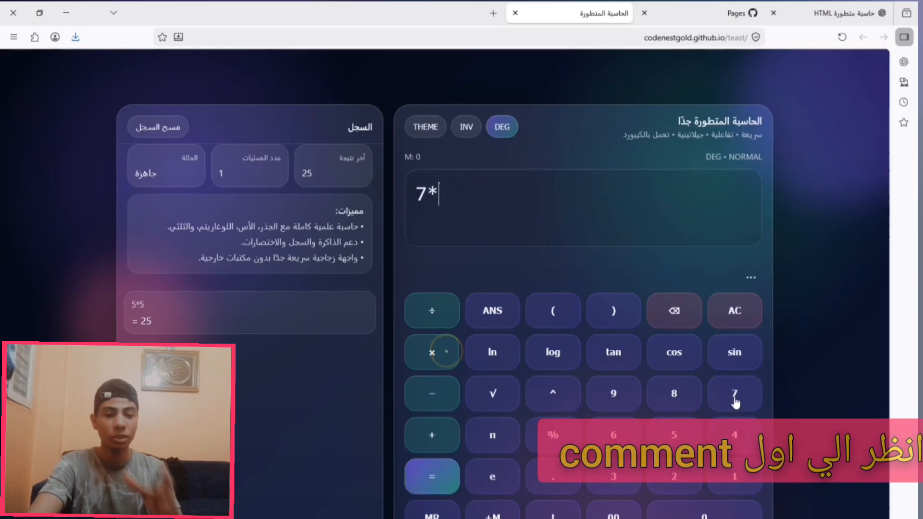
pyautogui.click(733, 395)
pyautogui.click(723, 315)
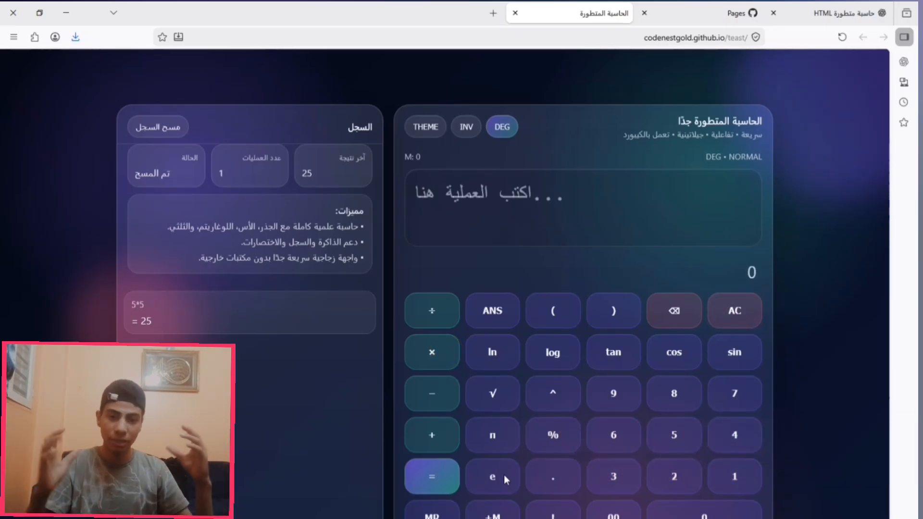
# Turn on the calculator's INV mode and switch its theme between light and dark, ending on dark
pyautogui.click(465, 126)
pyautogui.click(426, 127)
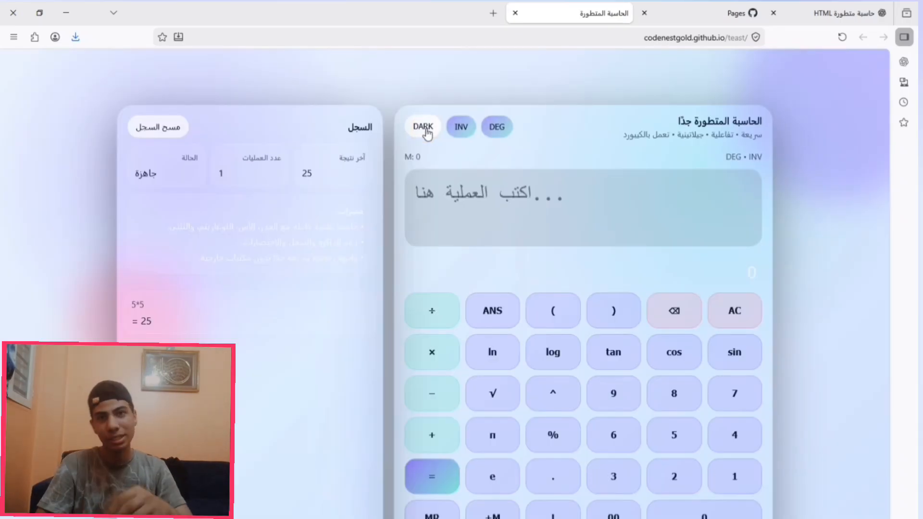
pyautogui.click(426, 127)
pyautogui.click(426, 129)
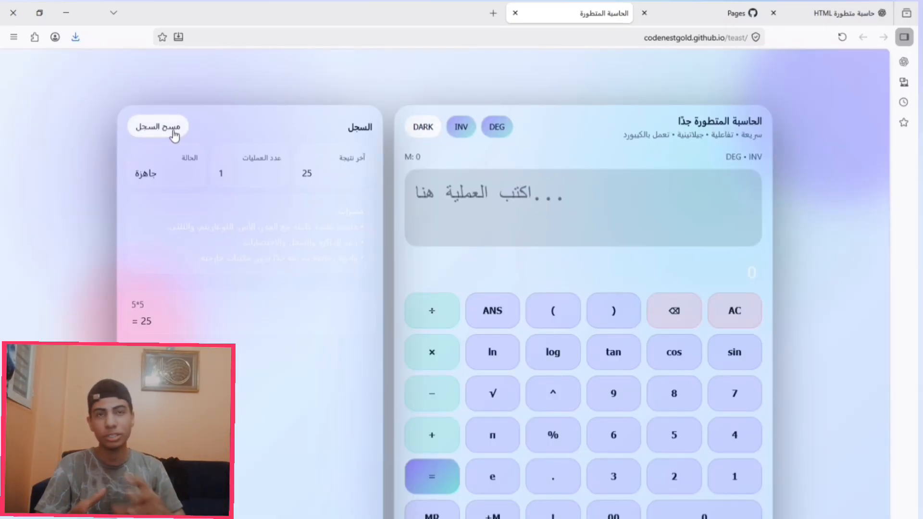
pyautogui.click(424, 128)
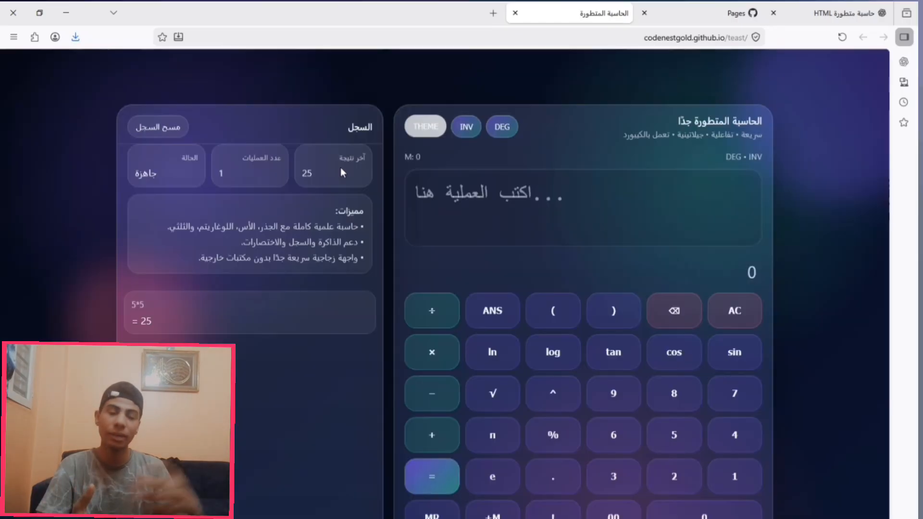
# Examine the history panel's last result, operation count and status, and the list of calculator features
pyautogui.doubleClick(302, 173)
pyautogui.click(238, 168)
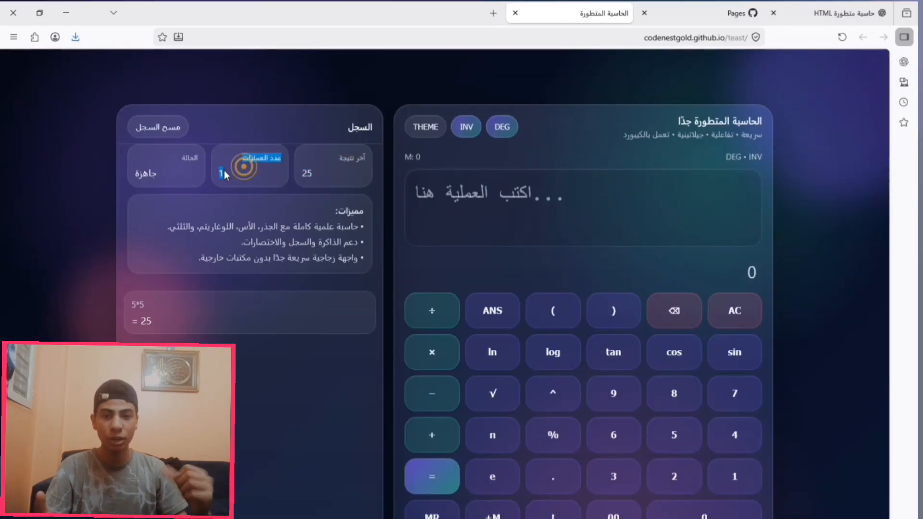
pyautogui.click(146, 174)
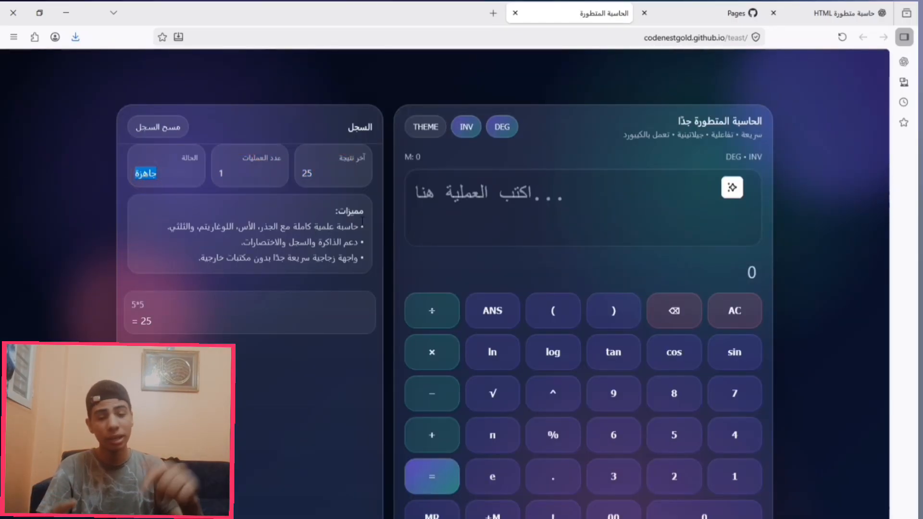
pyautogui.doubleClick(349, 228)
pyautogui.moveTo(349, 227); pyautogui.dragTo(167, 227)
pyautogui.click(337, 246)
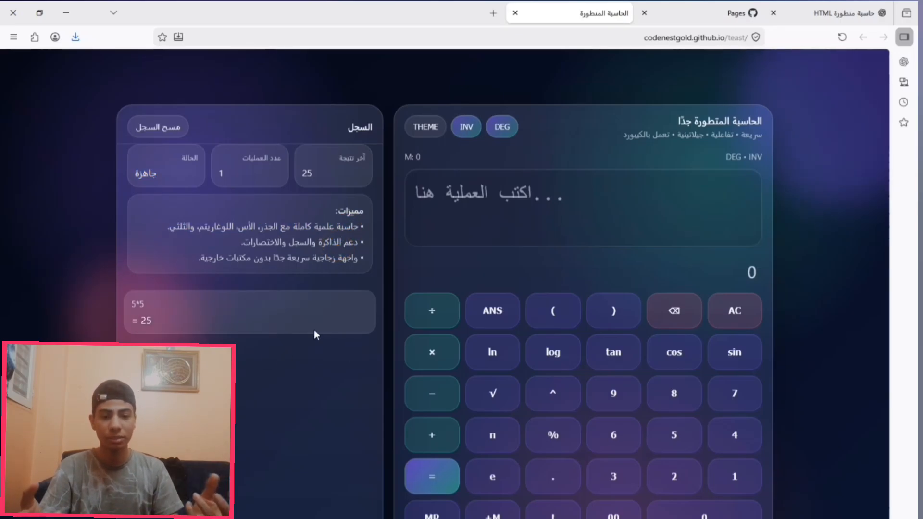
# Recall the 5*5 calculation from the history, extend it to 5*56, and reload the calculator page
pyautogui.click(305, 319)
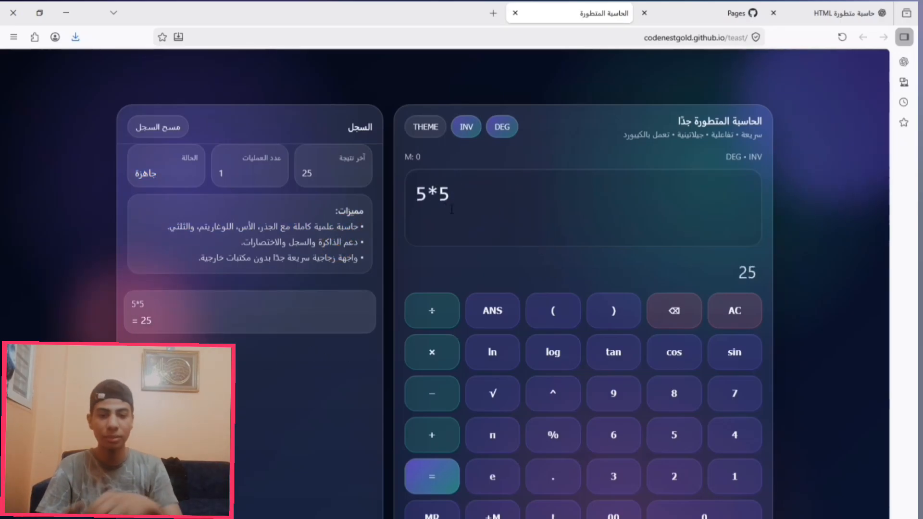
pyautogui.click(627, 449)
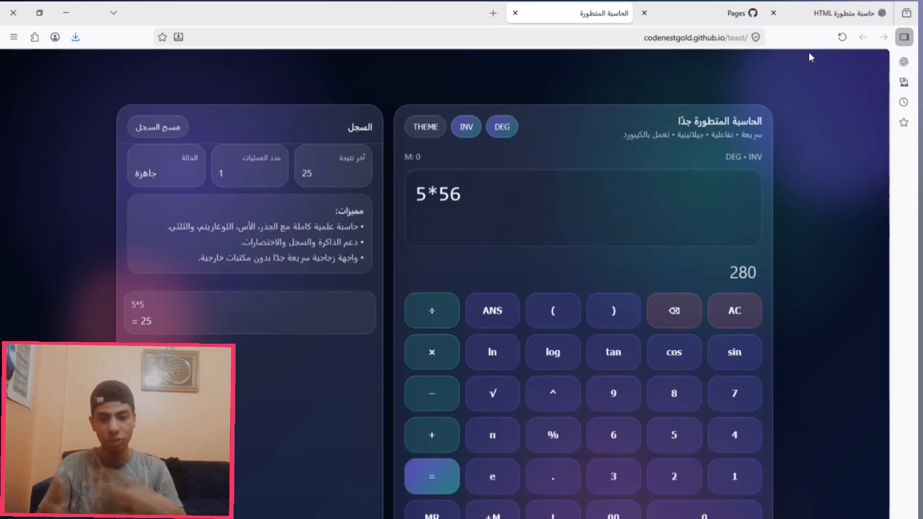
pyautogui.click(842, 37)
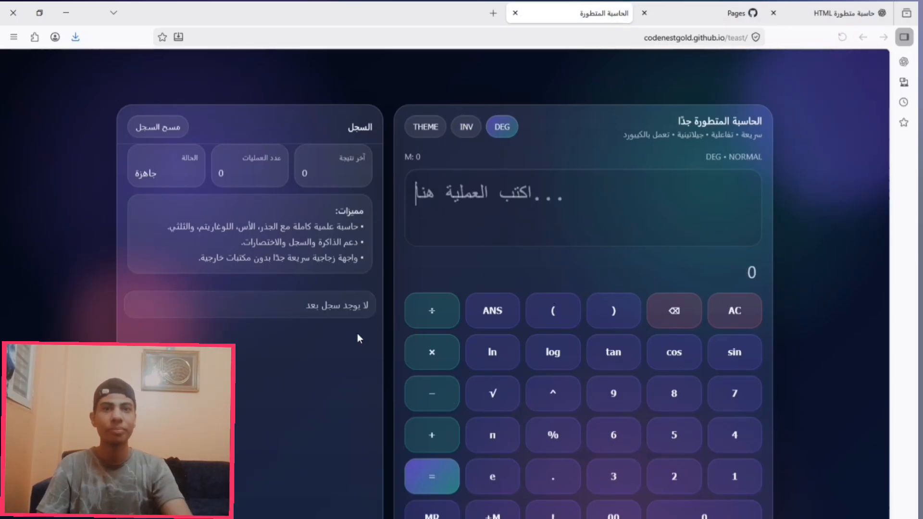